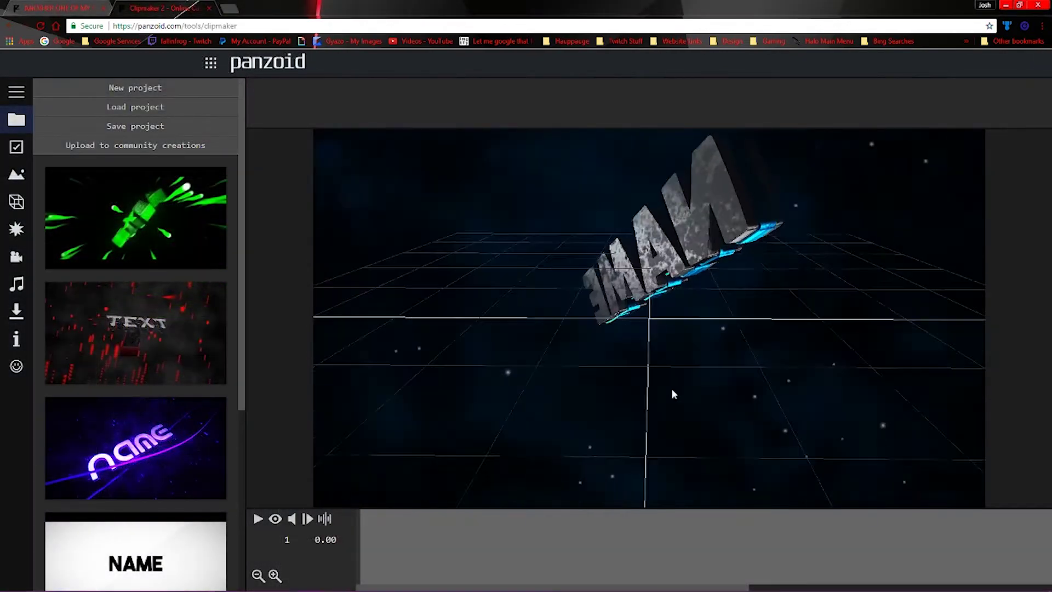
Step: Orbit the view and play the default NAME intro in rendered preview, toggling the preview off and on
{"action": "left_click_drag", "start_coordinate": [673, 394], "coordinate": [643, 394]}
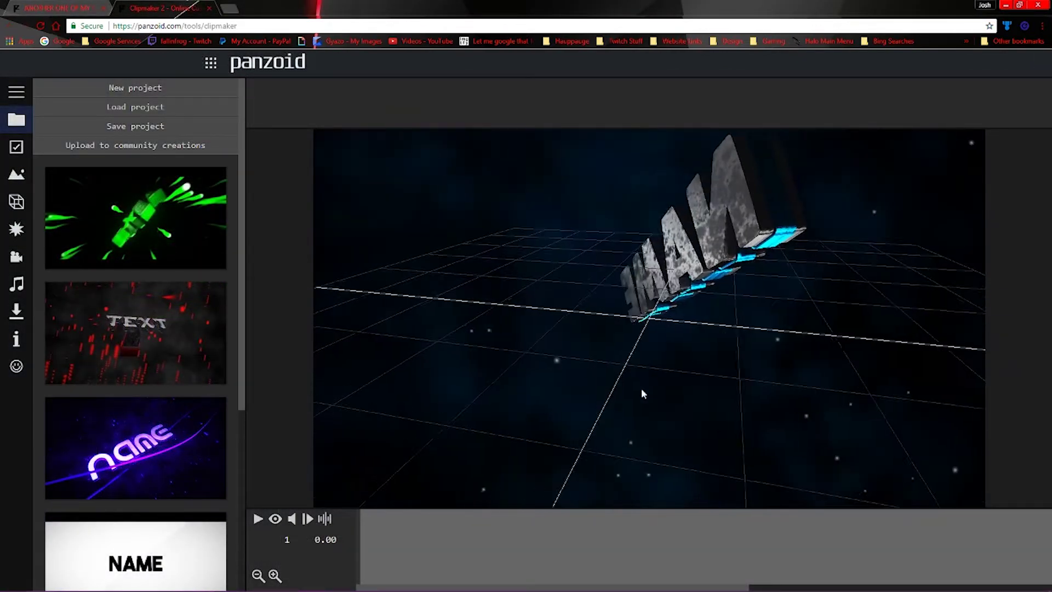
{"action": "left_click", "coordinate": [278, 524]}
{"action": "left_click", "coordinate": [259, 519]}
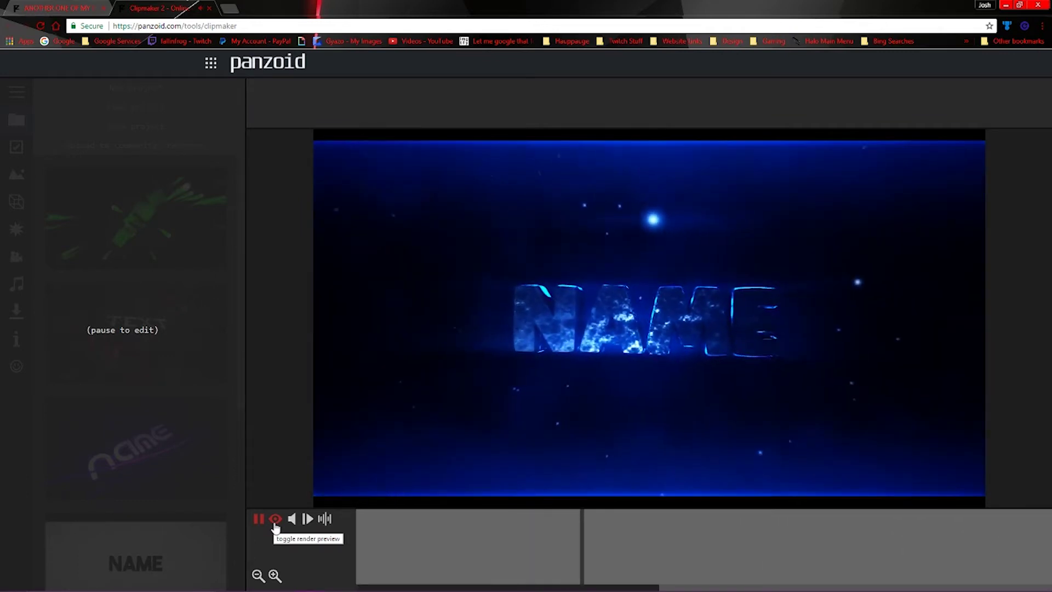
{"action": "left_click", "coordinate": [275, 523]}
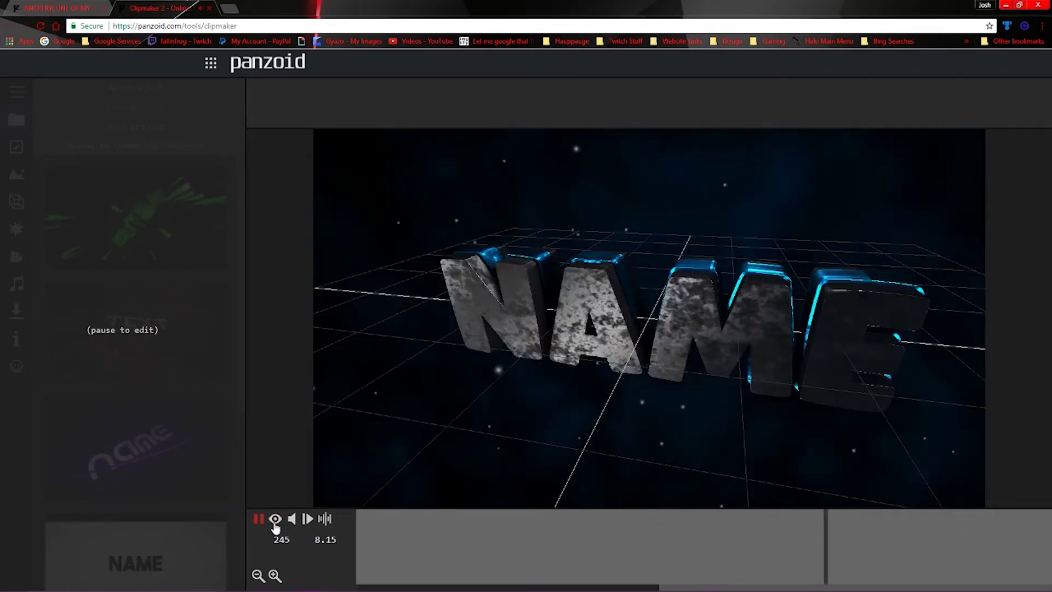
{"action": "left_click", "coordinate": [275, 523]}
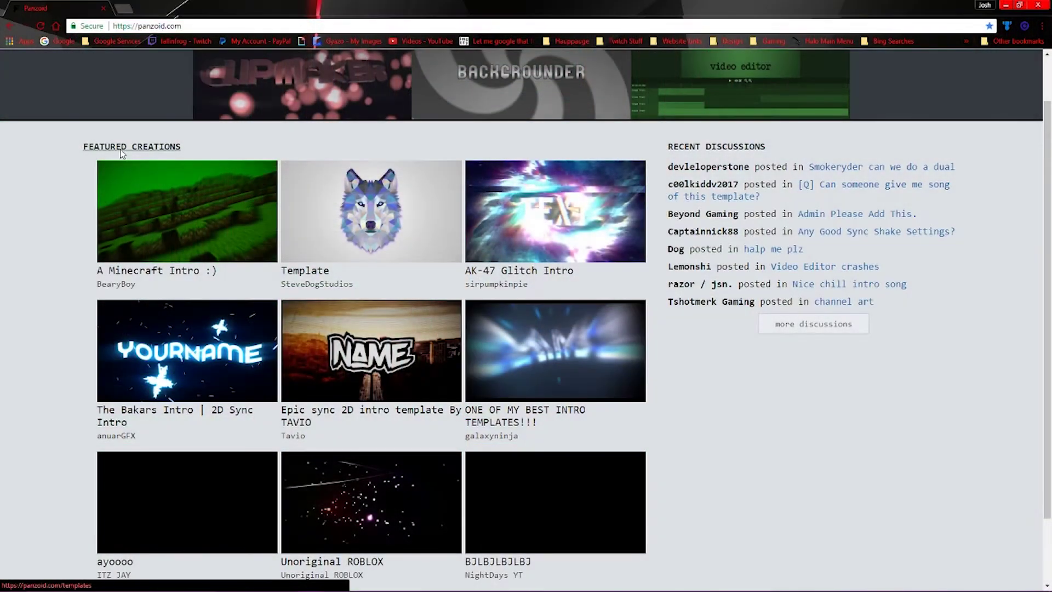
Step: Find the 'ANOTHER ONE OF MY BEST?!' template in Community Creations and open it in Clipmaker
{"action": "left_click", "coordinate": [134, 147]}
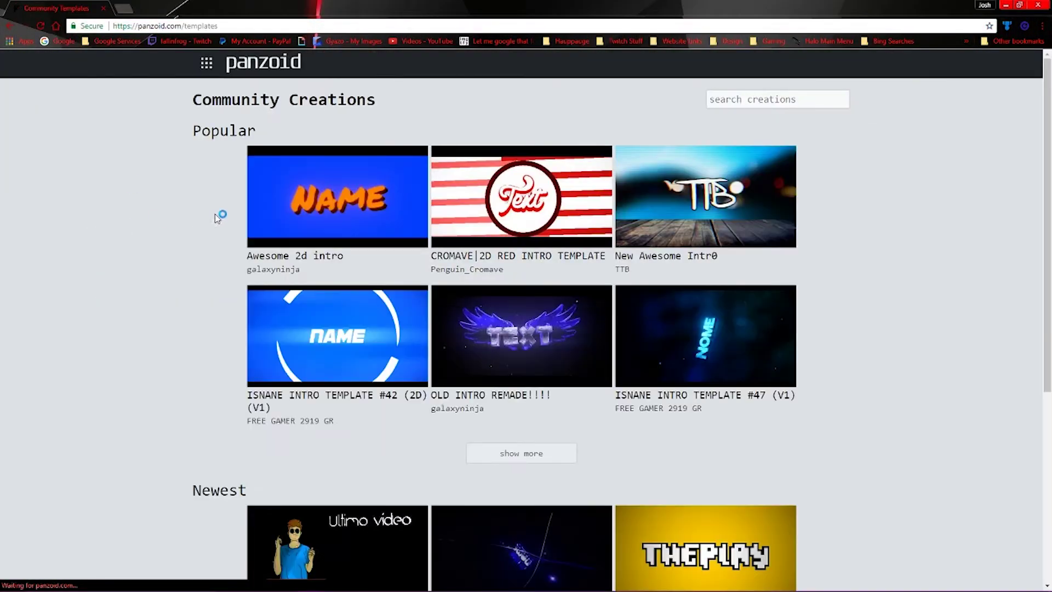
{"action": "scroll", "coordinate": [210, 271], "scroll_direction": "down", "scroll_amount": 4}
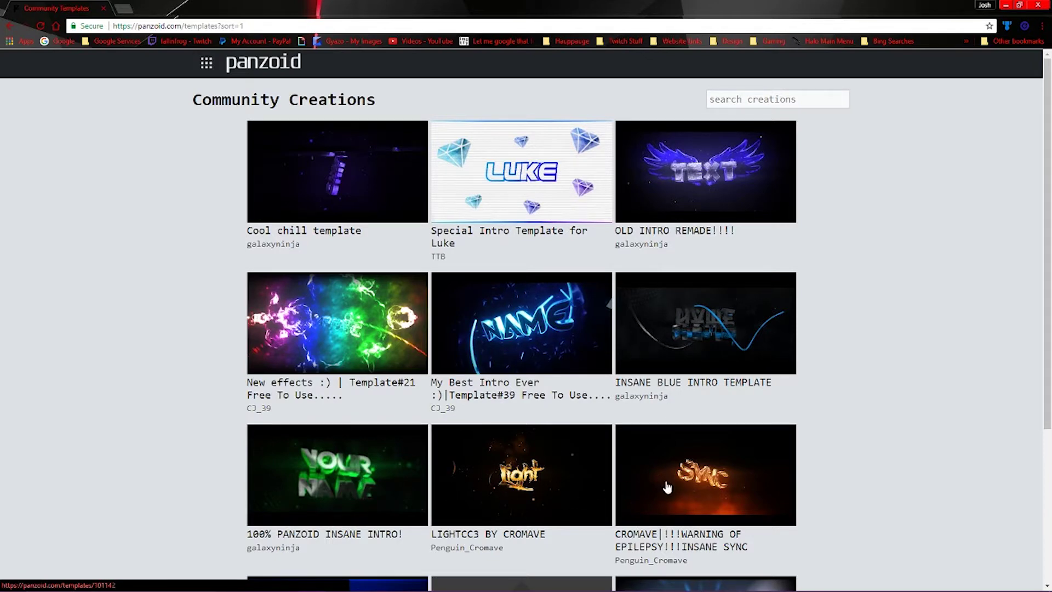
{"action": "scroll", "coordinate": [667, 487], "scroll_direction": "down", "scroll_amount": 4}
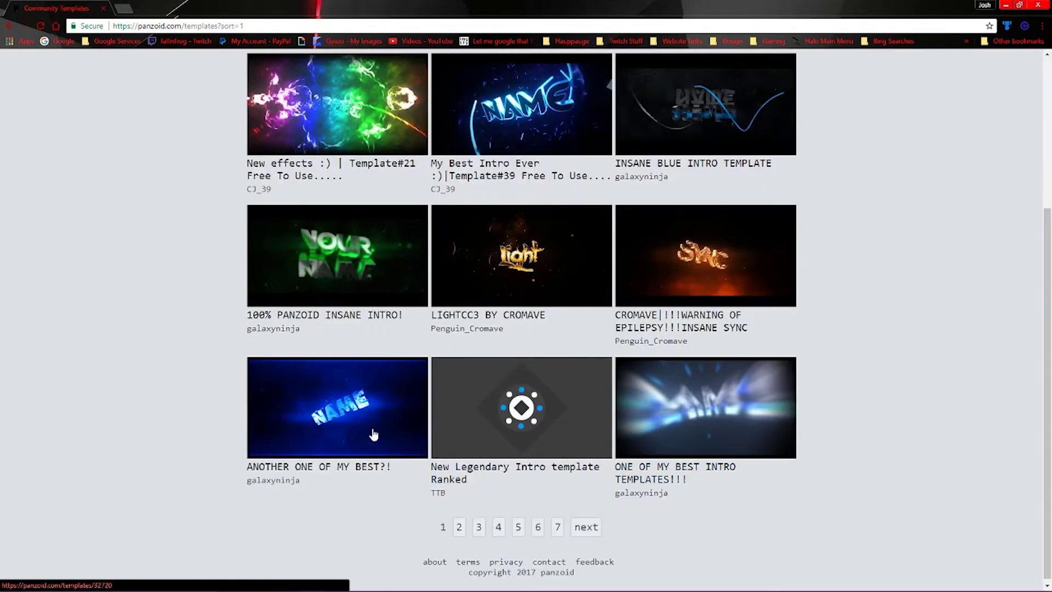
{"action": "left_click", "coordinate": [373, 435]}
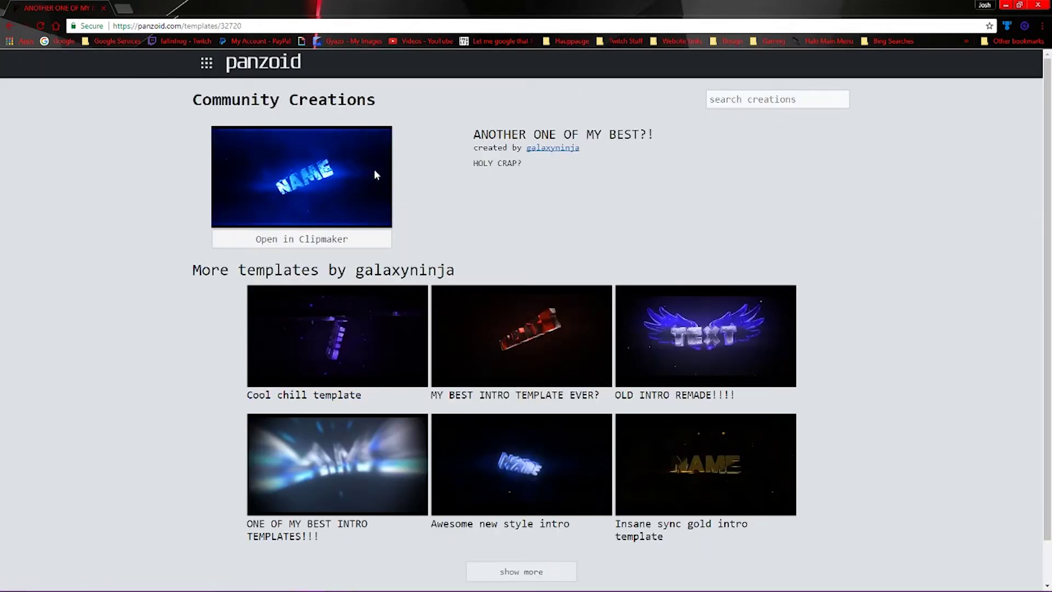
{"action": "left_click", "coordinate": [342, 243]}
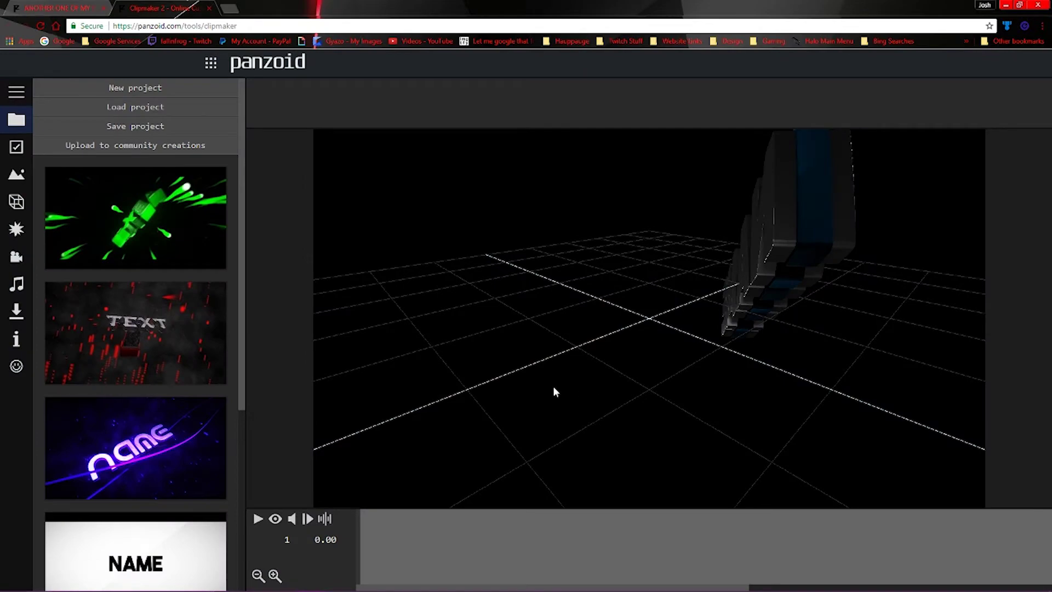
Step: Orbit the viewport around the loaded template's 3D scene
{"action": "left_click_drag", "start_coordinate": [509, 376], "coordinate": [721, 392]}
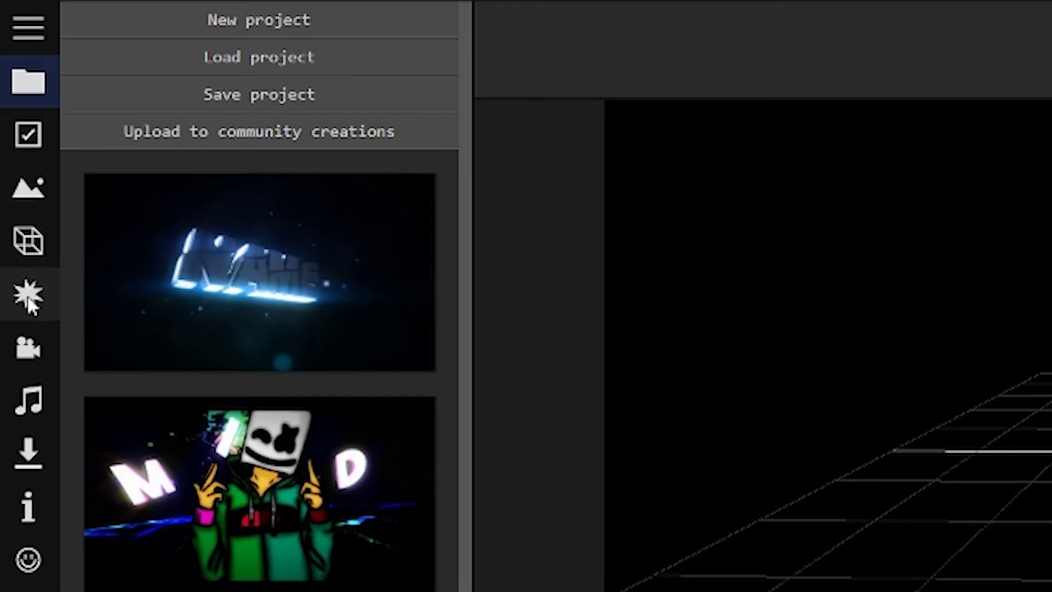
Step: Open the Camera animation panel from the left sidebar
{"action": "left_click", "coordinate": [41, 363]}
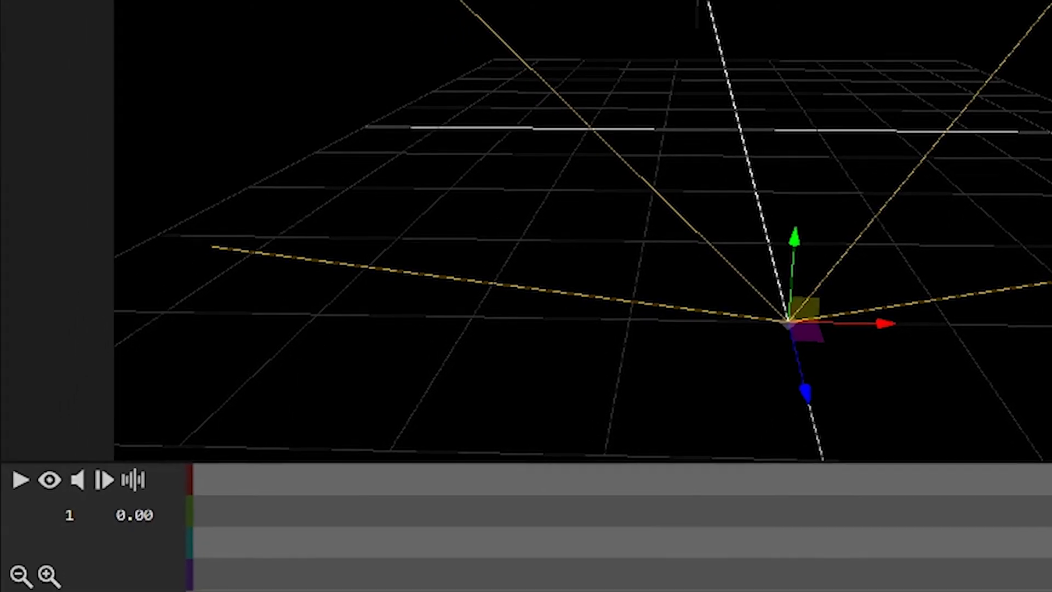
Step: Rewind to the HAUPPAUGE title and play it through the camera view, pausing at 2.00
{"action": "left_click_drag", "start_coordinate": [685, 476], "coordinate": [196, 477]}
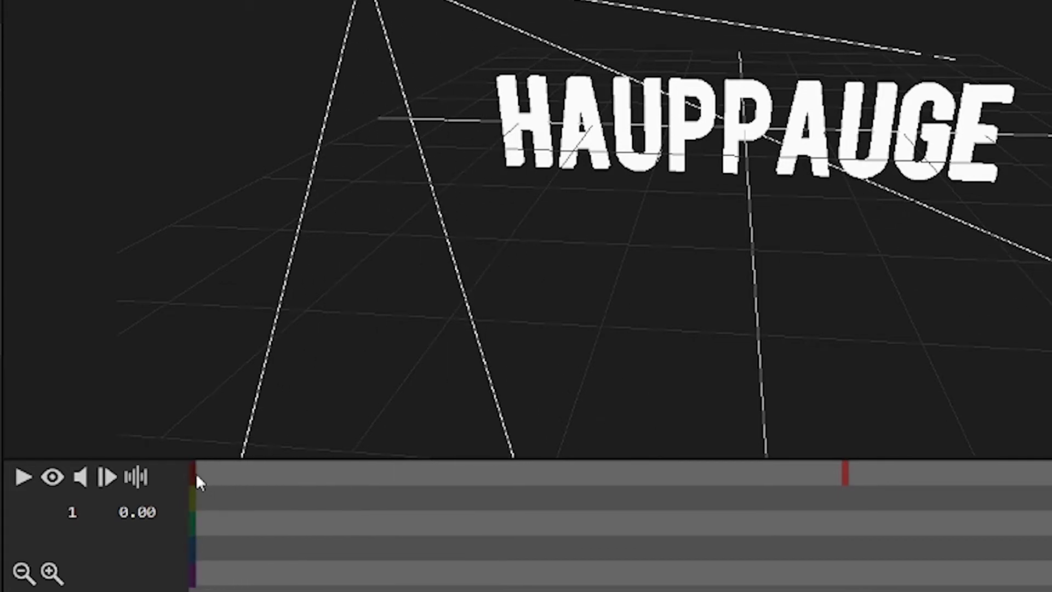
{"action": "left_click", "coordinate": [53, 478]}
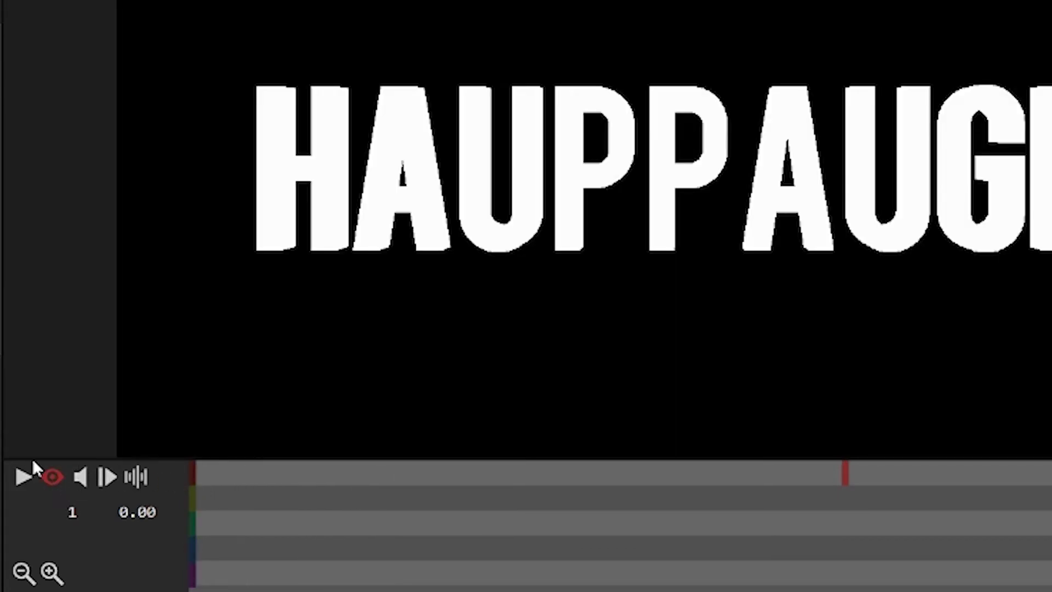
{"action": "left_click", "coordinate": [21, 480]}
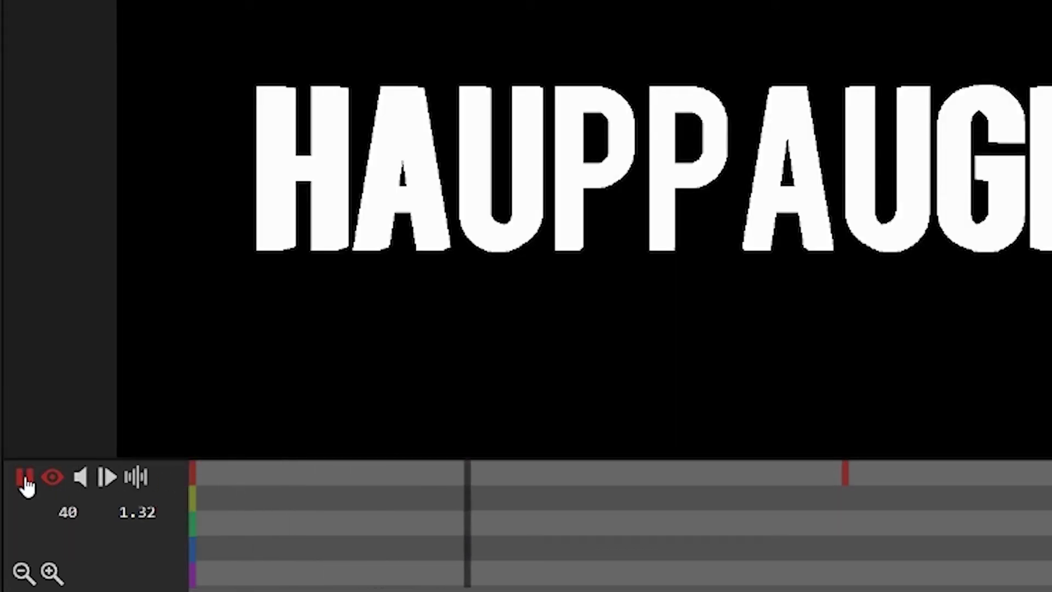
{"action": "left_click", "coordinate": [24, 479]}
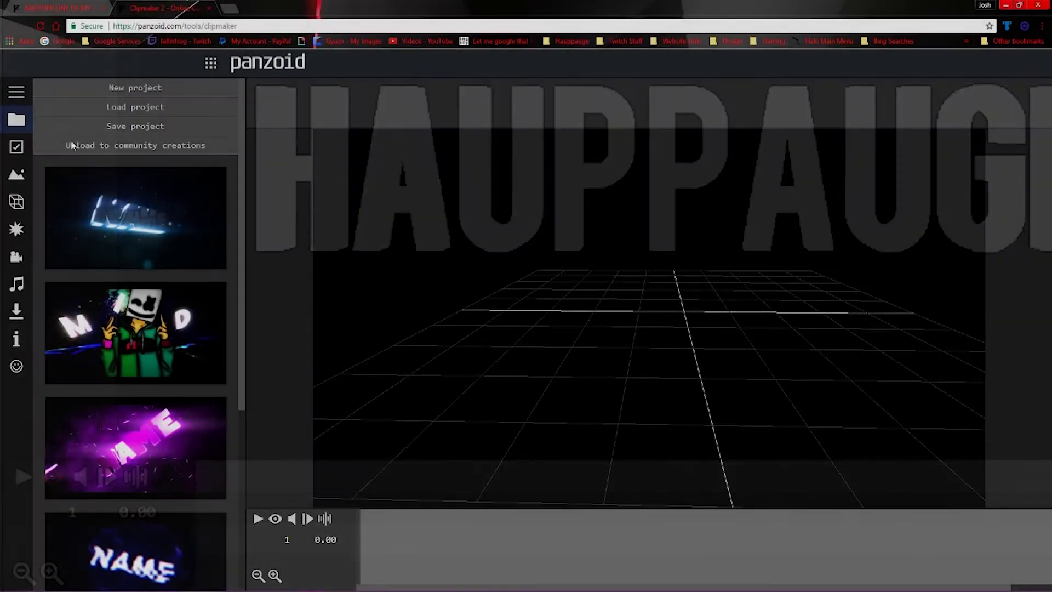
Step: Raise the camera and pull it back to position 0, 25.20, 84.78
{"action": "left_click", "coordinate": [21, 259]}
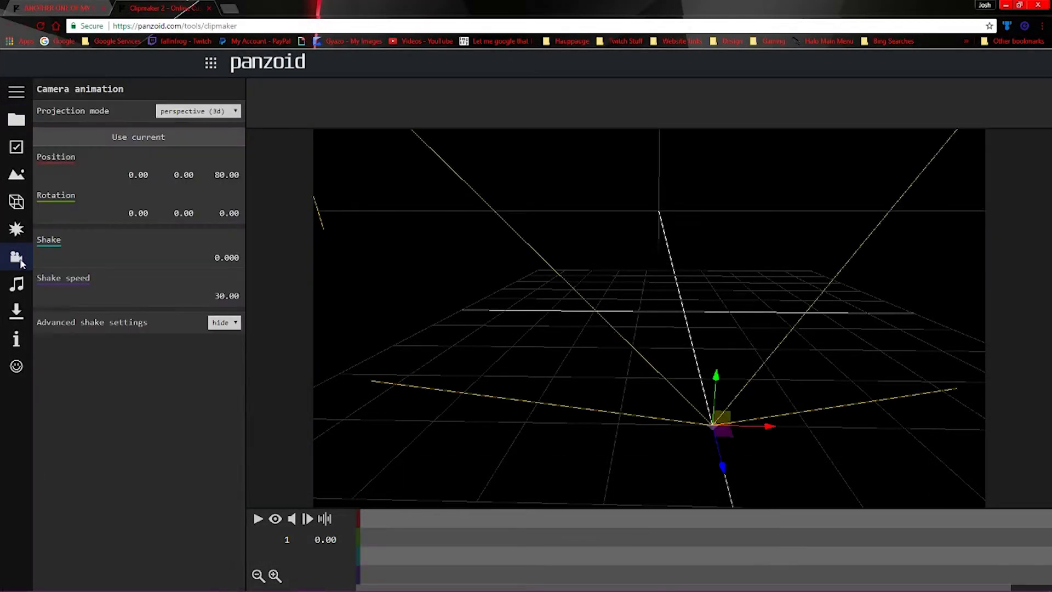
{"action": "mouse_move", "coordinate": [621, 364]}
{"action": "left_mouse_down"}
{"action": "mouse_move", "coordinate": [579, 358]}
{"action": "mouse_move", "coordinate": [624, 352]}
{"action": "mouse_move", "coordinate": [605, 351]}
{"action": "left_mouse_up"}
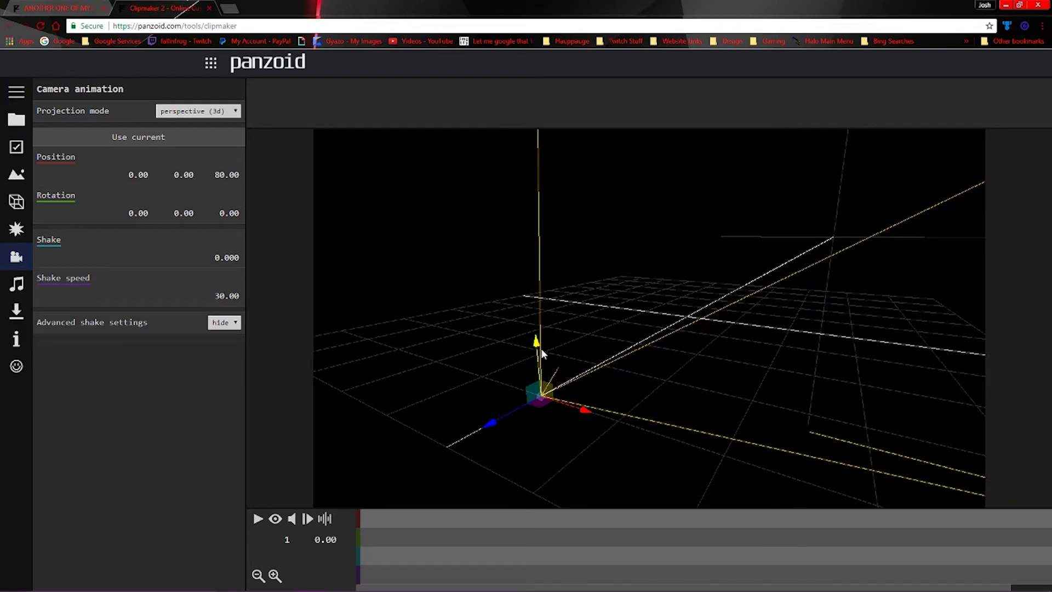
{"action": "left_click_drag", "start_coordinate": [541, 351], "coordinate": [522, 233]}
{"action": "left_click_drag", "start_coordinate": [499, 283], "coordinate": [472, 316]}
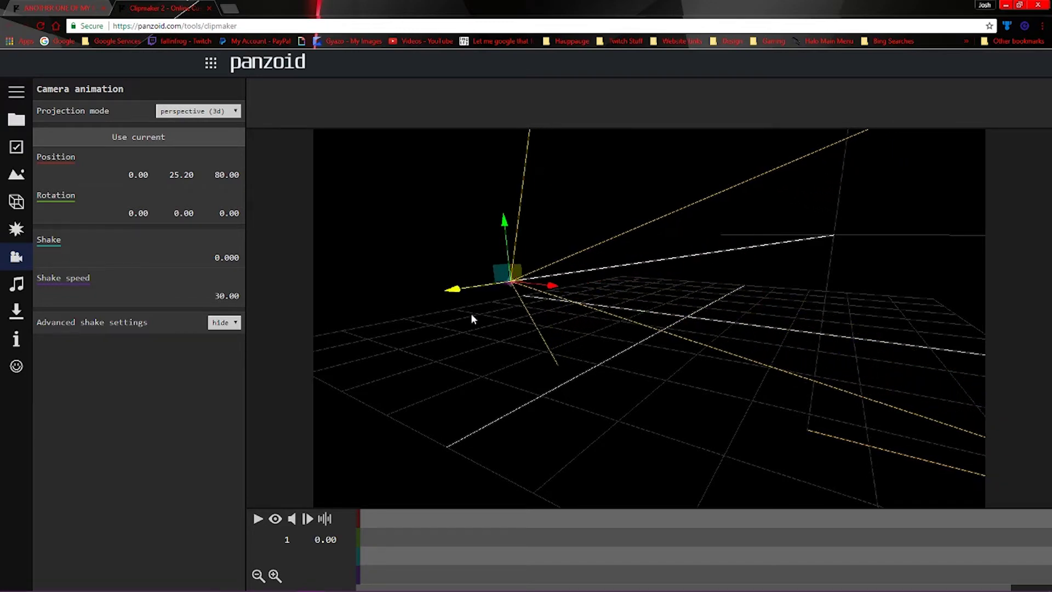
{"action": "left_click_drag", "start_coordinate": [556, 283], "coordinate": [679, 342]}
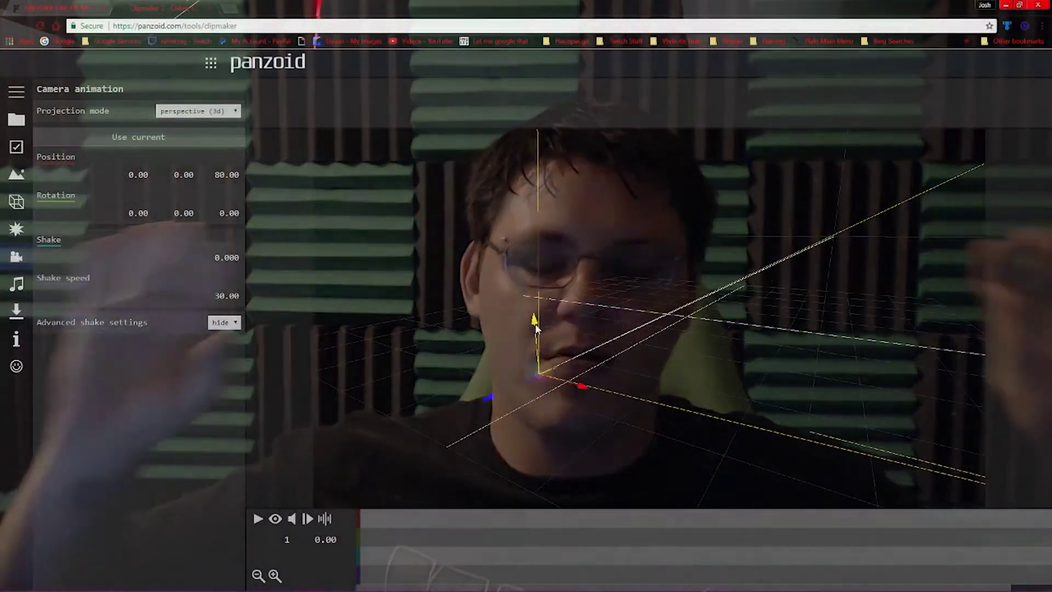
{"action": "left_click_drag", "start_coordinate": [535, 327], "coordinate": [522, 228]}
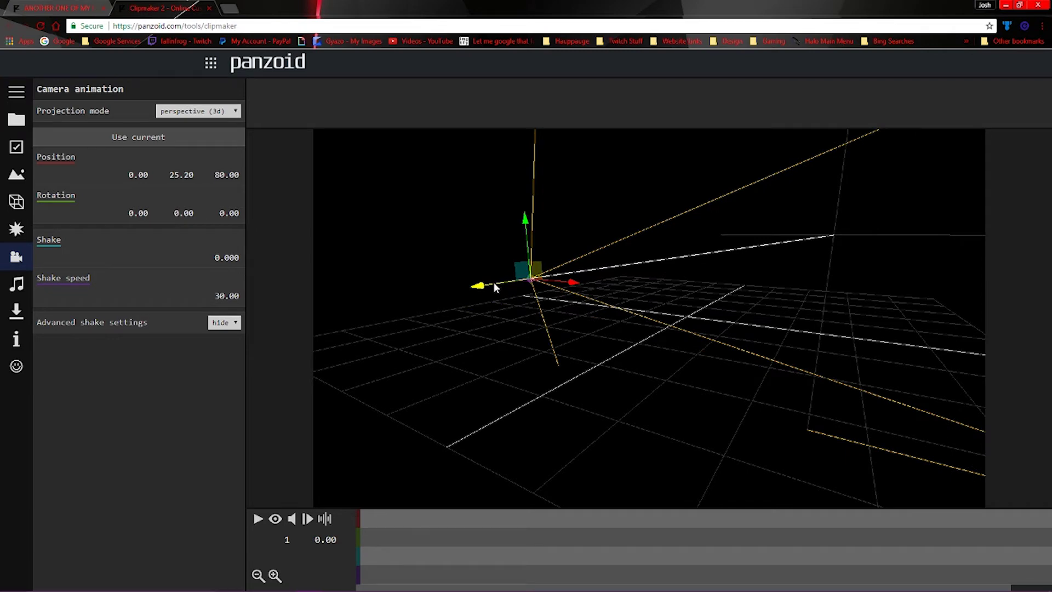
{"action": "left_click_drag", "start_coordinate": [493, 281], "coordinate": [476, 311]}
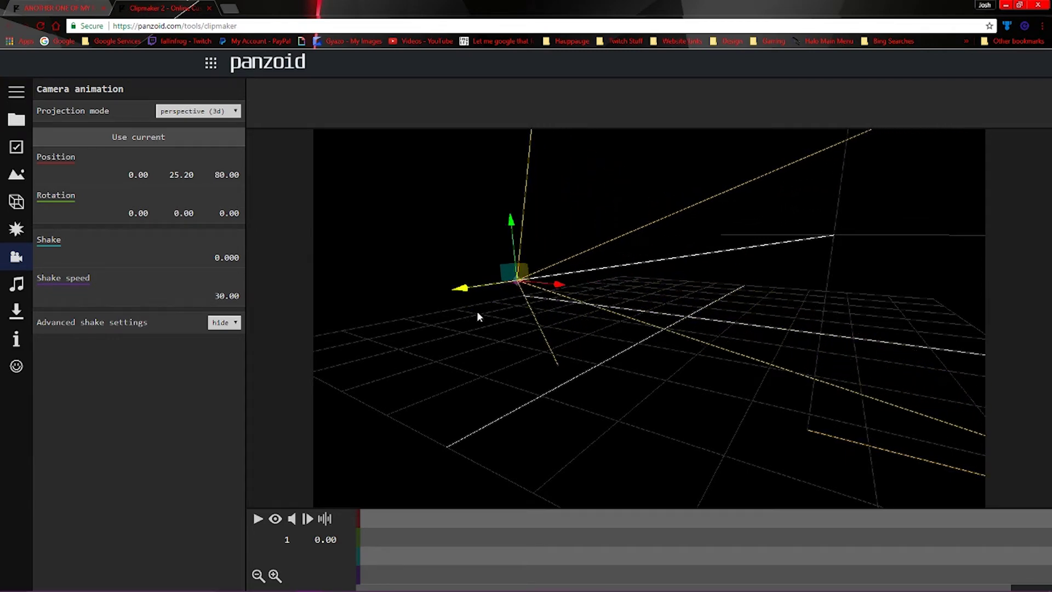
{"action": "left_click_drag", "start_coordinate": [598, 333], "coordinate": [730, 357]}
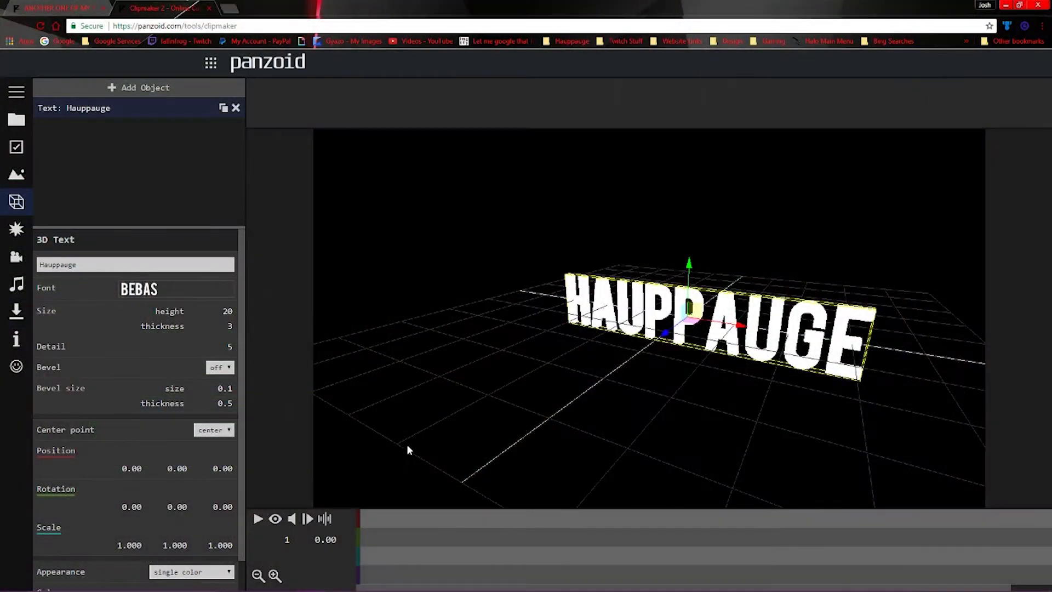
Step: Switch the HAUPPAUGE text back and forth between rendered preview and editable 3D view, ending in preview
{"action": "left_click", "coordinate": [276, 519]}
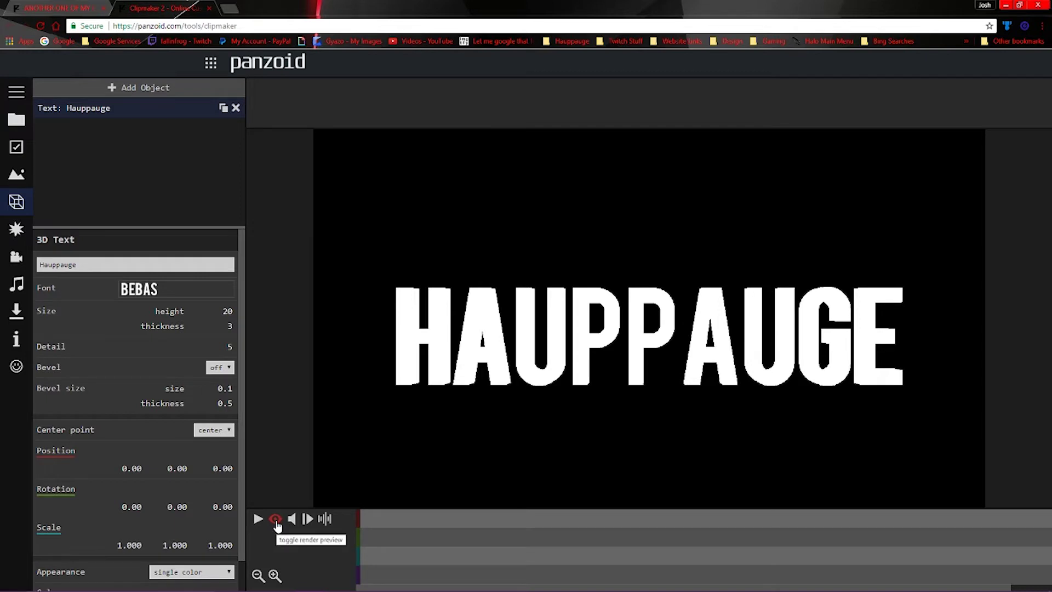
{"action": "left_click", "coordinate": [275, 519]}
{"action": "left_click", "coordinate": [275, 519]}
{"action": "left_click", "coordinate": [275, 519]}
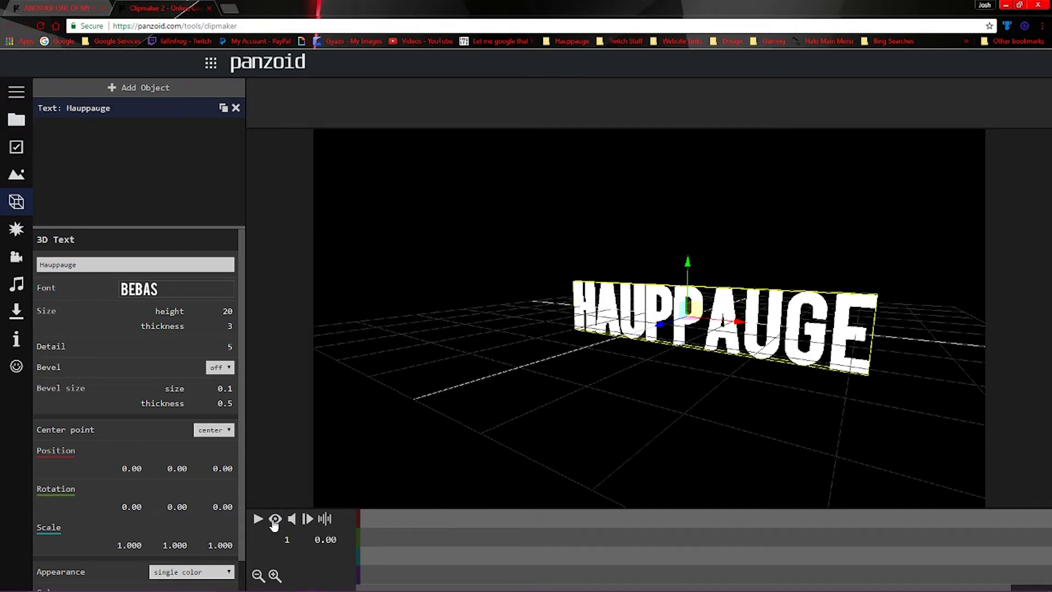
{"action": "left_click", "coordinate": [275, 520]}
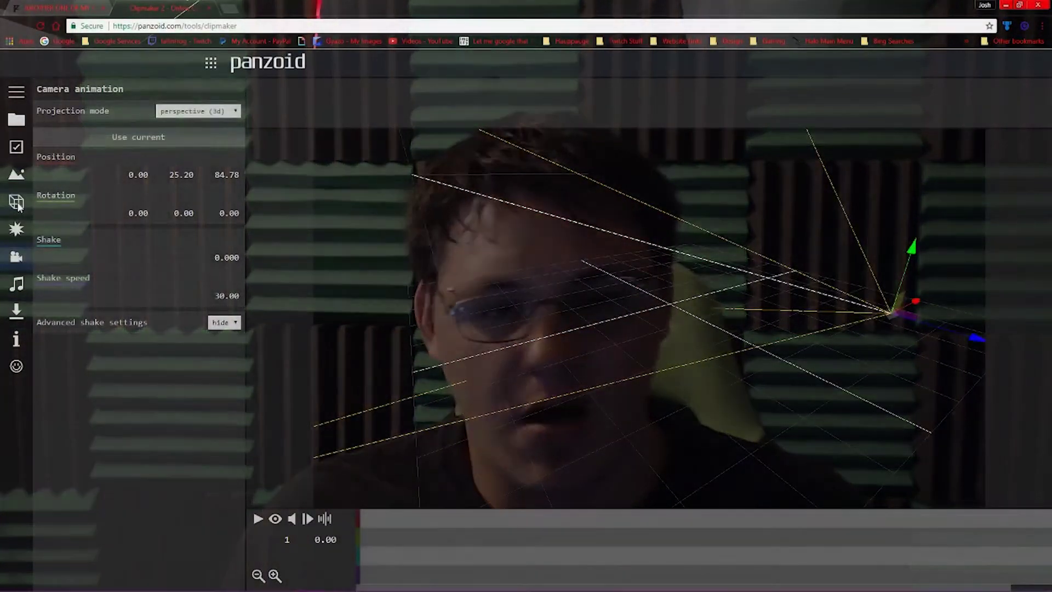
Step: Add a 3D Text object to the scene from the Scene panel's object list
{"action": "left_click", "coordinate": [17, 202]}
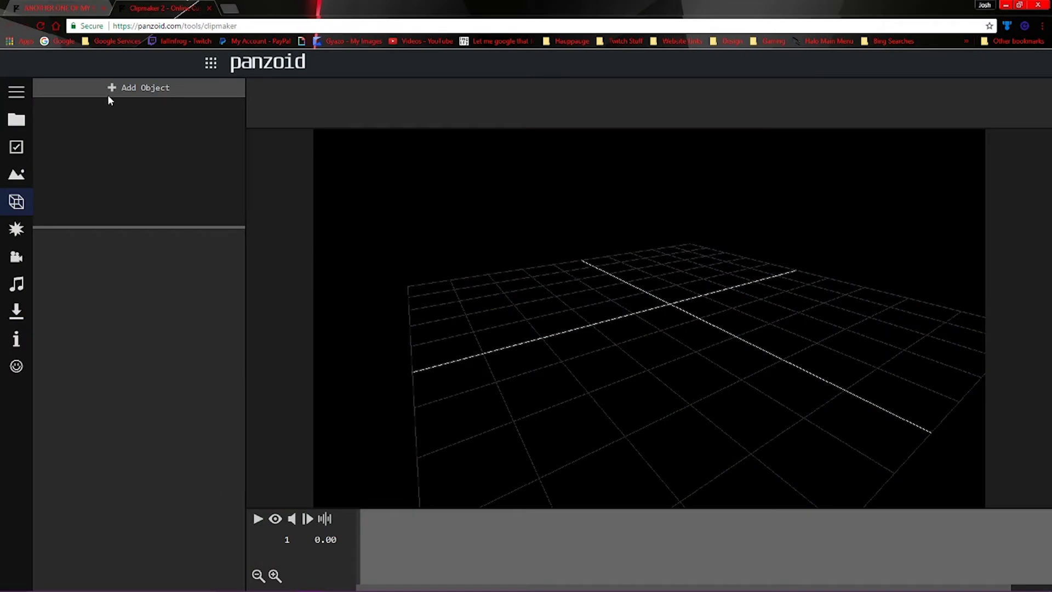
{"action": "left_click", "coordinate": [111, 90]}
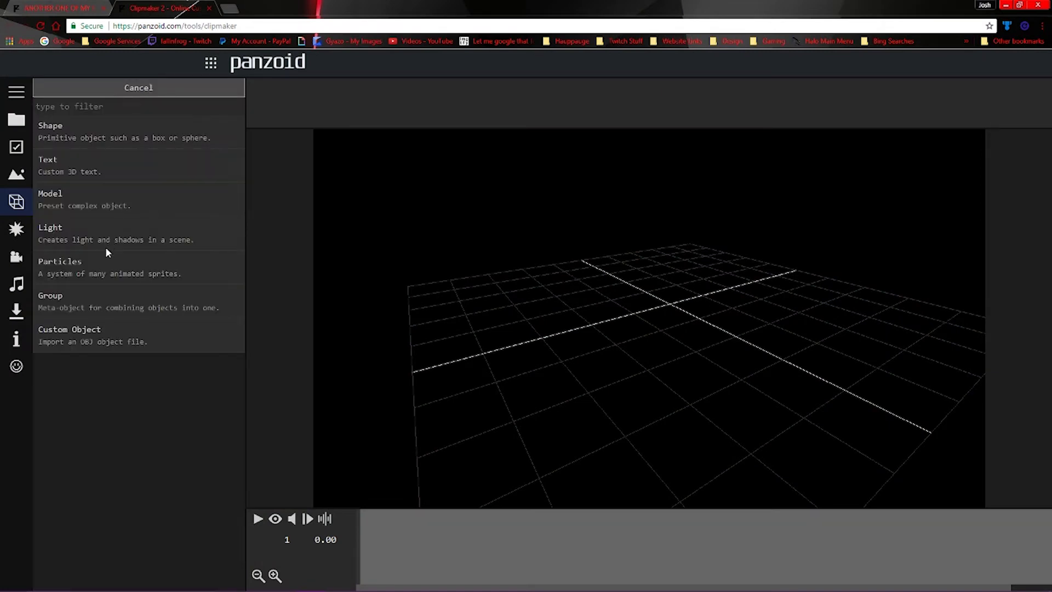
{"action": "left_click", "coordinate": [76, 167]}
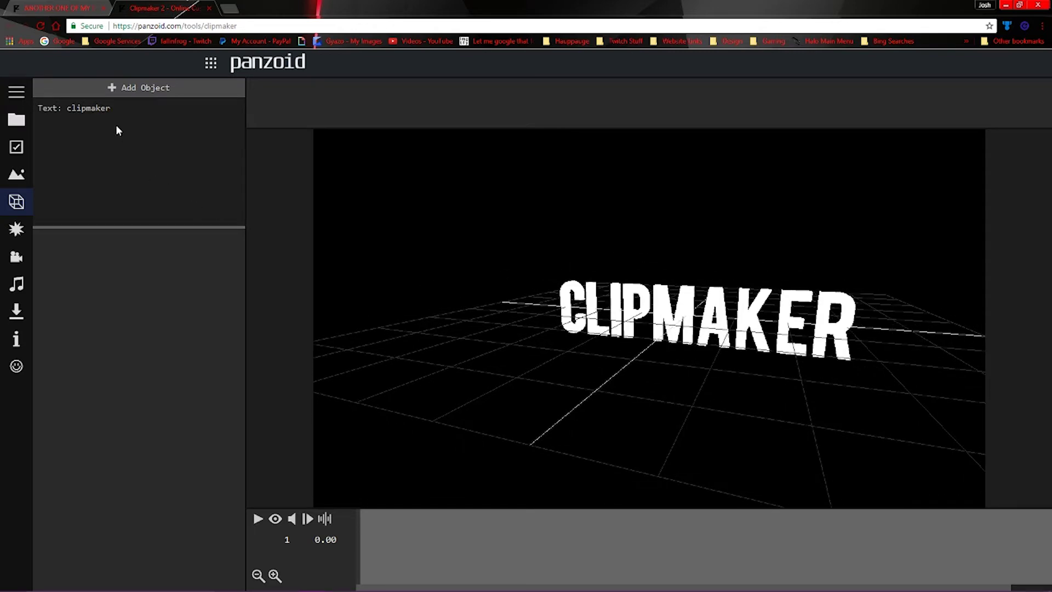
Step: Change the 3D text to 'Hauppauge' and orbit the view to face it
{"action": "left_click", "coordinate": [97, 113]}
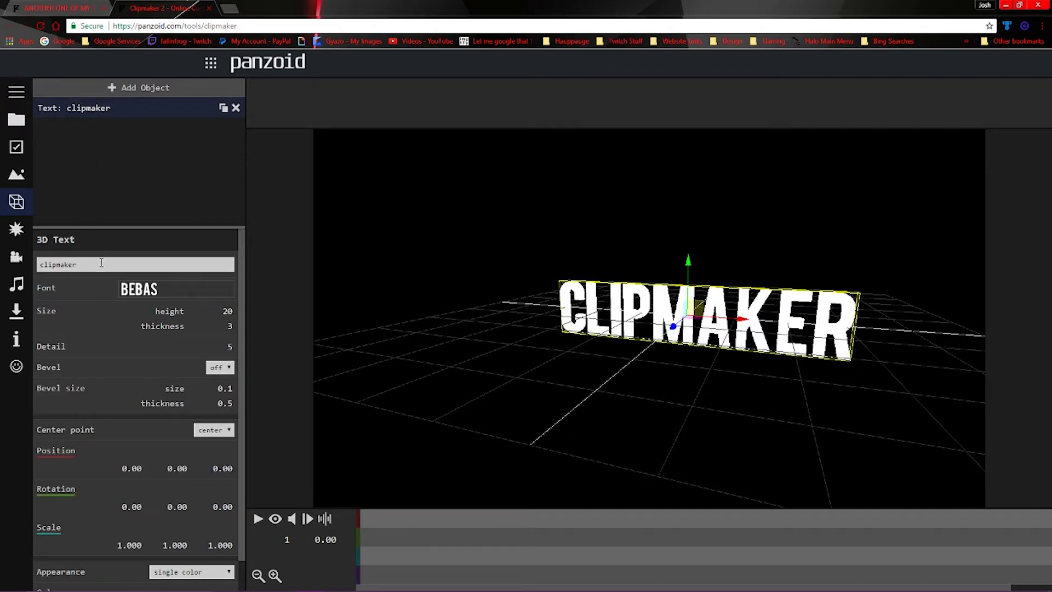
{"action": "left_click", "coordinate": [51, 237]}
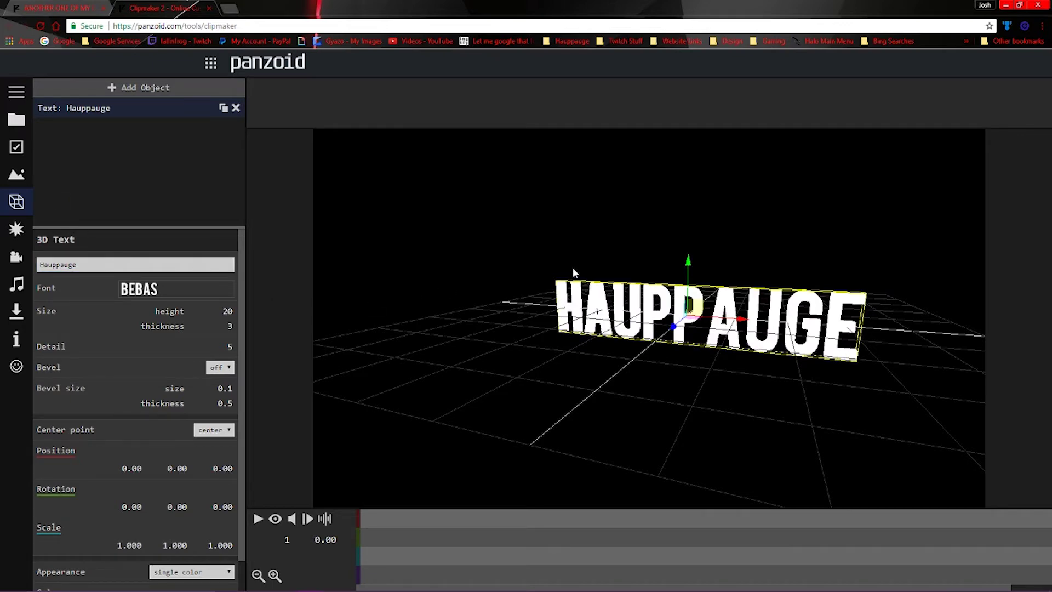
{"action": "left_click_drag", "start_coordinate": [599, 242], "coordinate": [670, 253]}
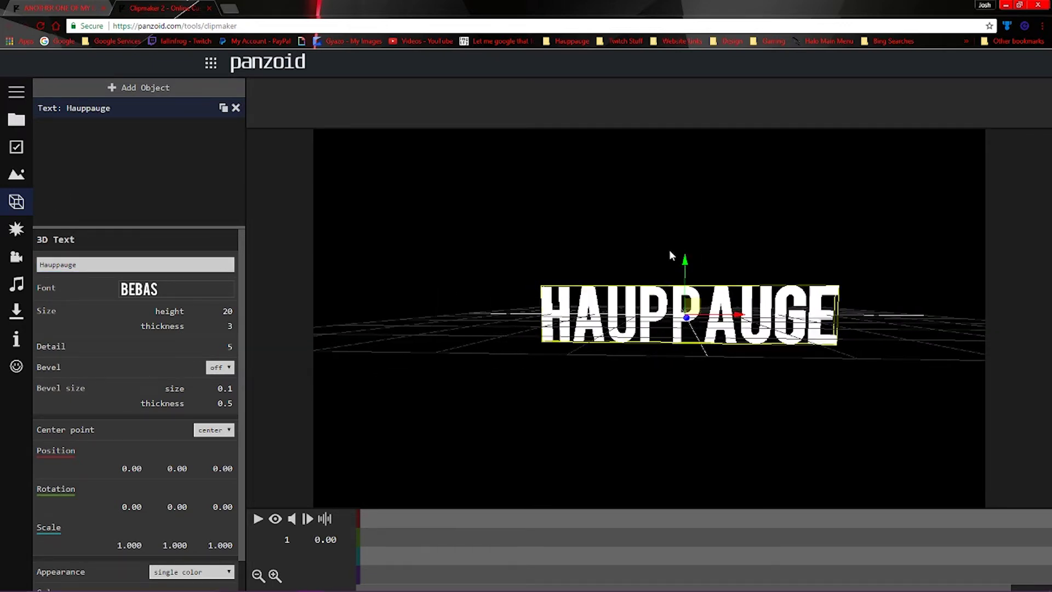
{"action": "left_click_drag", "start_coordinate": [531, 346], "coordinate": [483, 369]}
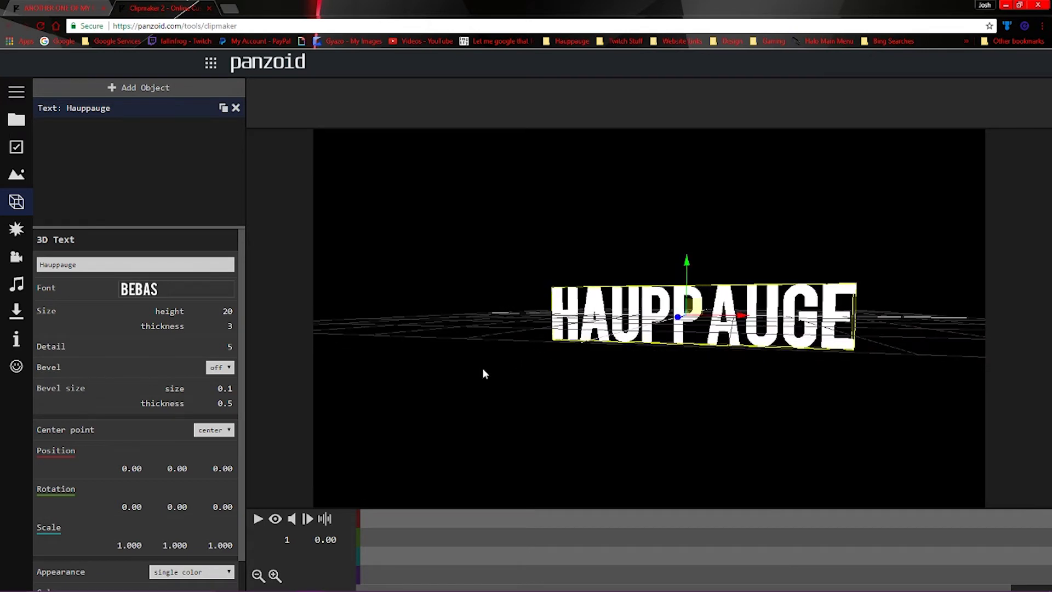
Step: Lower the camera toward the text and give HAUPPAUGE a brick appearance with repeat 0.050
{"action": "left_click", "coordinate": [12, 257]}
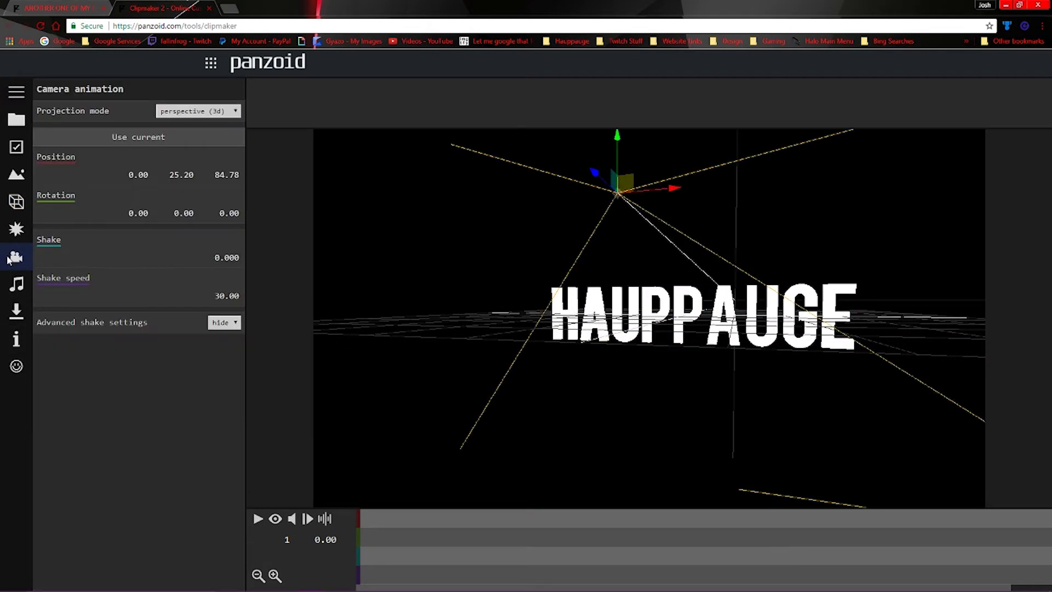
{"action": "left_click_drag", "start_coordinate": [619, 147], "coordinate": [626, 256]}
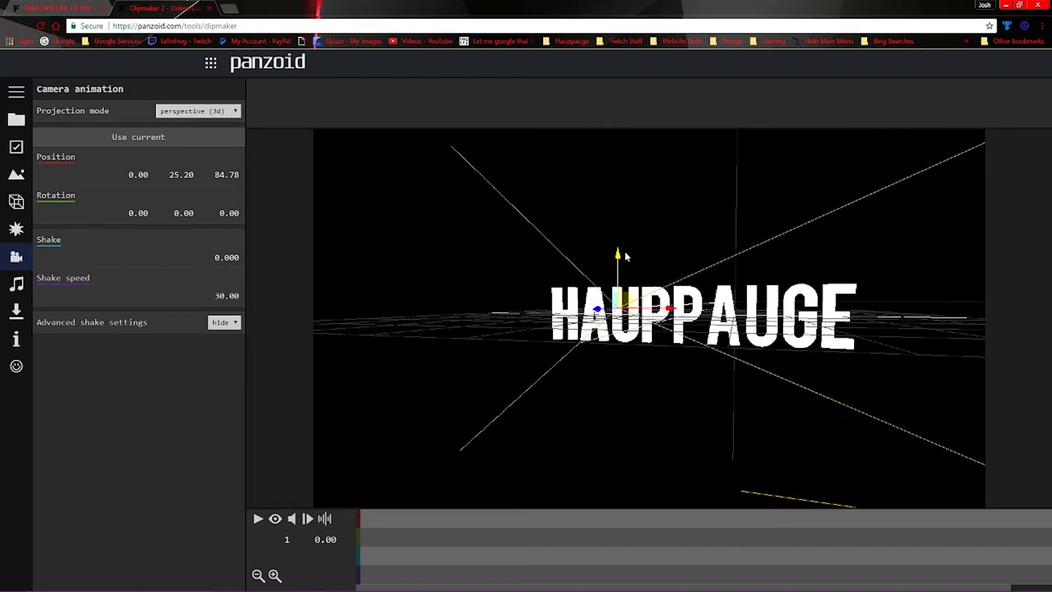
{"action": "left_click", "coordinate": [15, 203]}
{"action": "left_click", "coordinate": [192, 539]}
{"action": "left_click", "coordinate": [167, 490]}
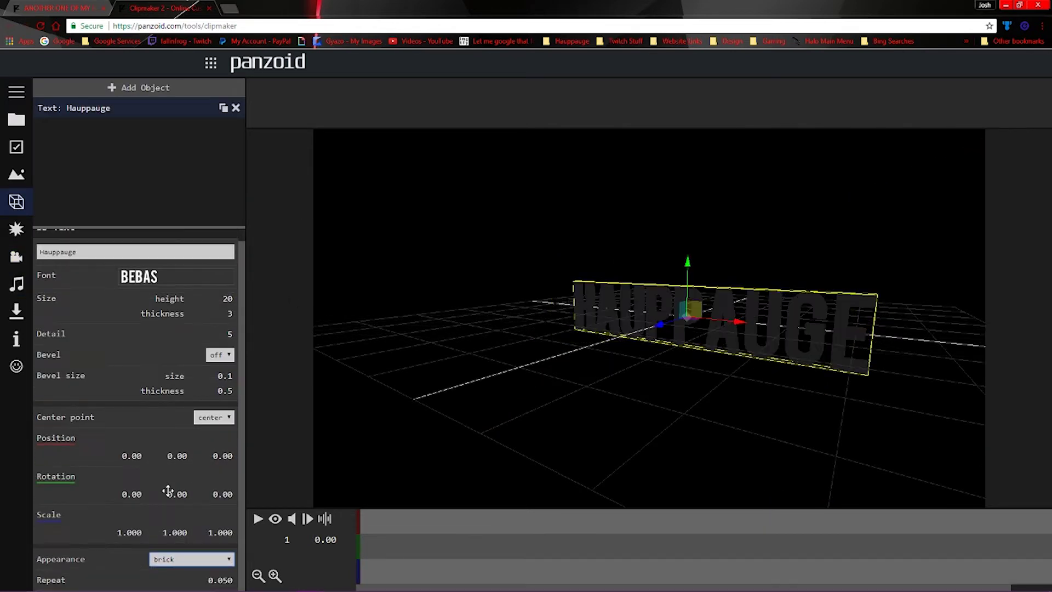
Step: Change the HAUPPAUGE text's appearance to wood and orbit to a lower, frontal angle
{"action": "left_click", "coordinate": [193, 560]}
{"action": "left_click", "coordinate": [176, 502]}
{"action": "left_click_drag", "start_coordinate": [398, 443], "coordinate": [423, 457]}
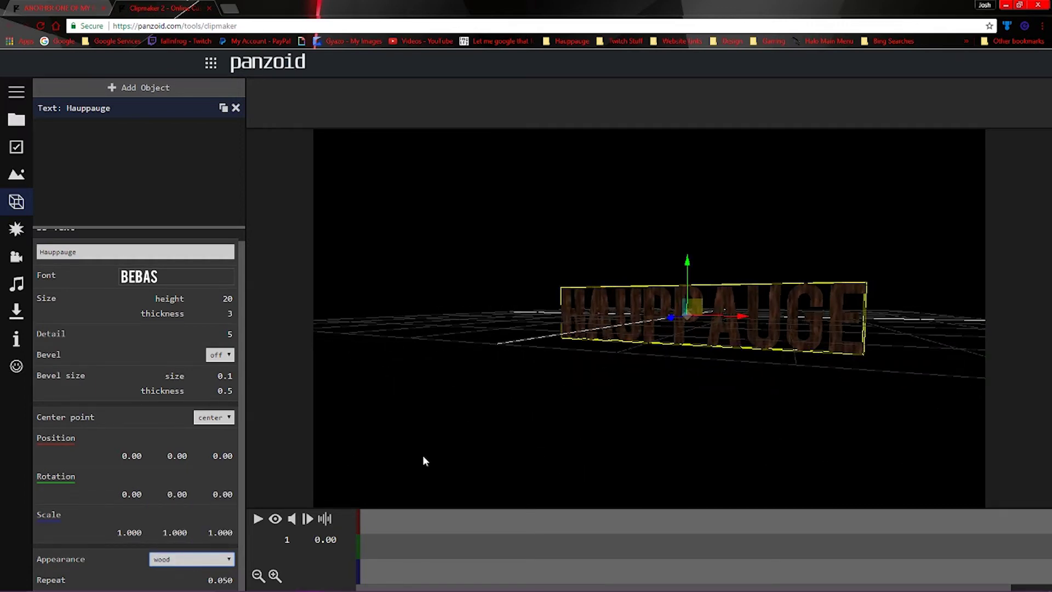
Step: Toggle the camera render preview off and back on to view the wooden text
{"action": "left_click", "coordinate": [276, 520]}
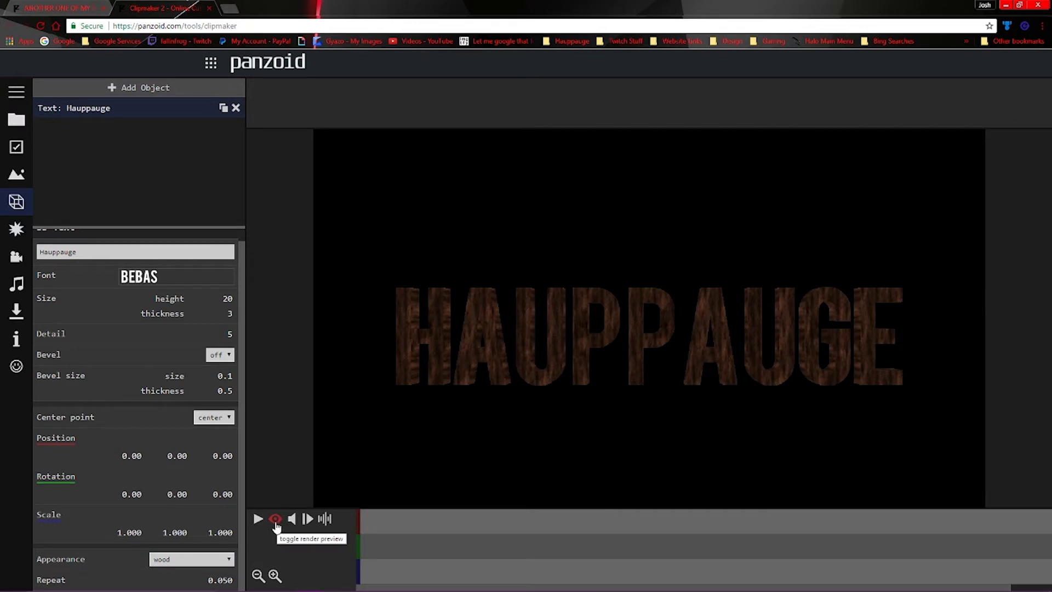
{"action": "left_click", "coordinate": [275, 519]}
{"action": "left_click", "coordinate": [276, 520]}
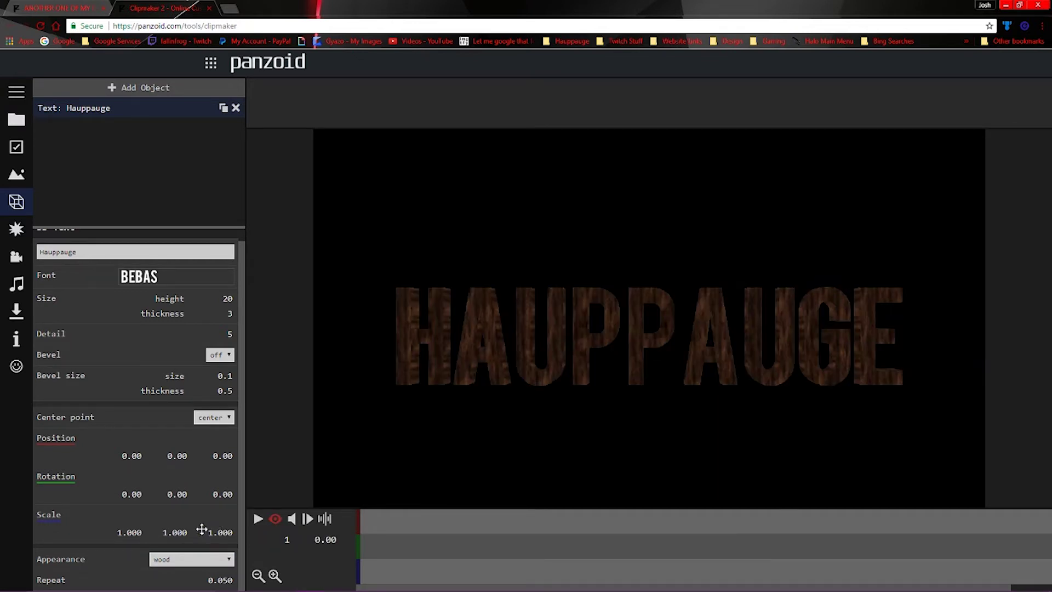
{"action": "left_click", "coordinate": [192, 560]}
Step: Apply the alien texture, then drag the light right and up at frame 95 and return to the start
{"action": "left_click", "coordinate": [192, 519]}
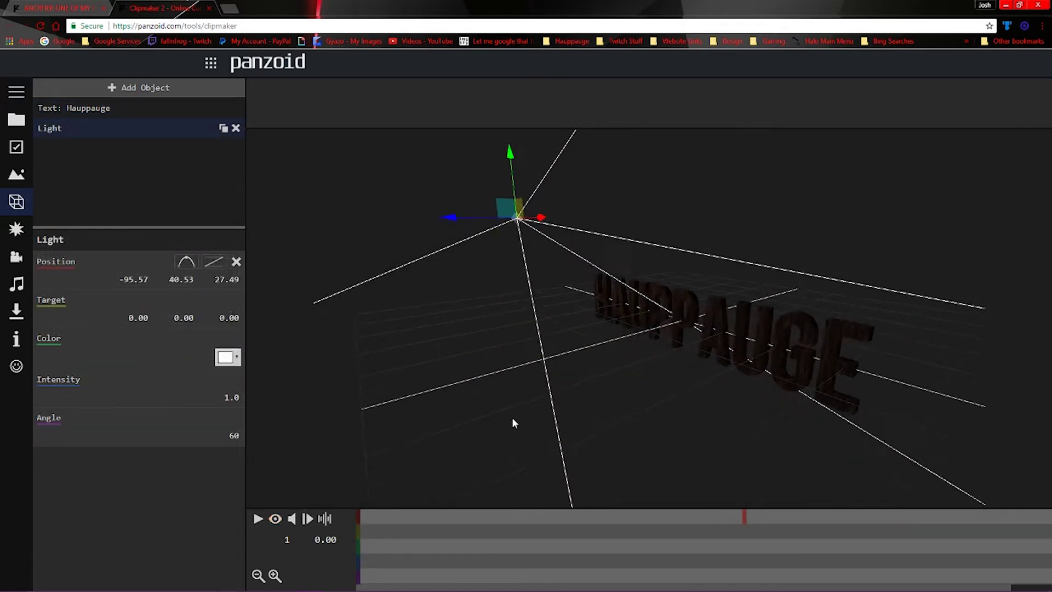
{"action": "left_click_drag", "start_coordinate": [514, 421], "coordinate": [528, 447]}
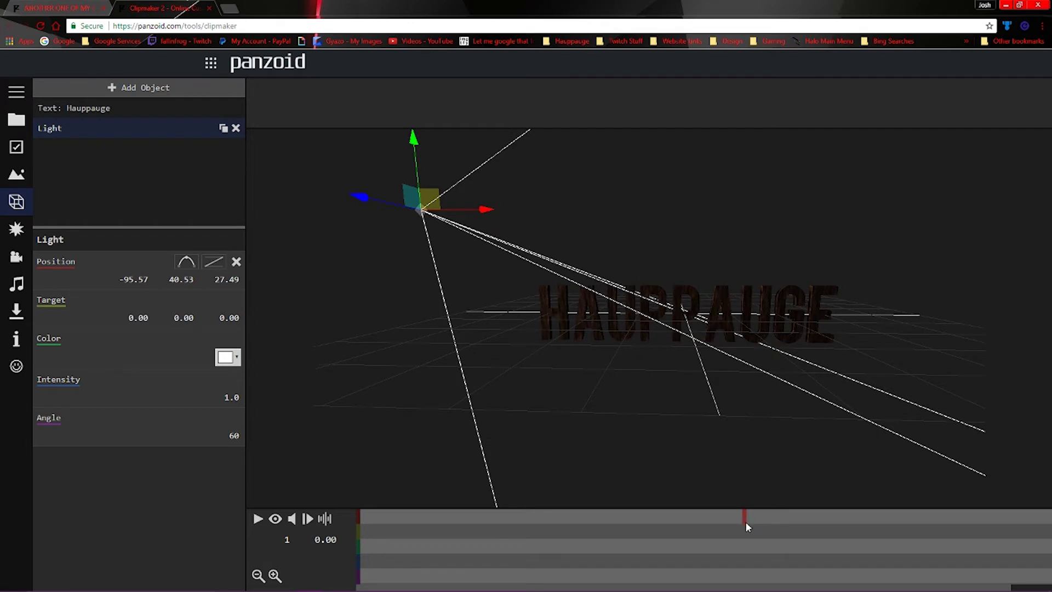
{"action": "mouse_move", "coordinate": [745, 523]}
{"action": "left_mouse_down"}
{"action": "mouse_move", "coordinate": [714, 534]}
{"action": "mouse_move", "coordinate": [744, 539]}
{"action": "left_mouse_up"}
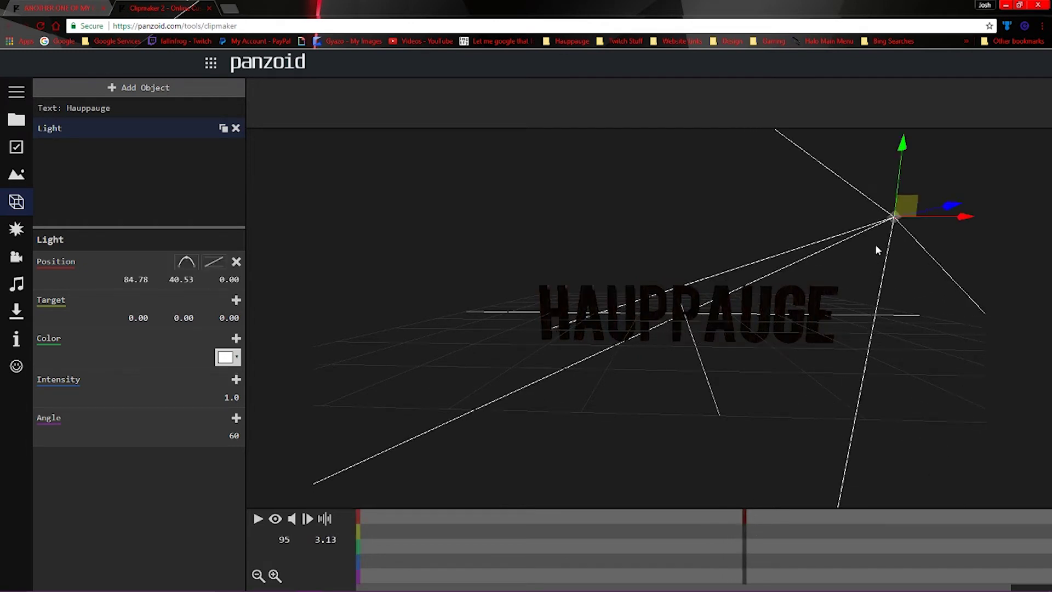
{"action": "left_click_drag", "start_coordinate": [932, 211], "coordinate": [978, 186]}
{"action": "left_click_drag", "start_coordinate": [731, 544], "coordinate": [344, 524]}
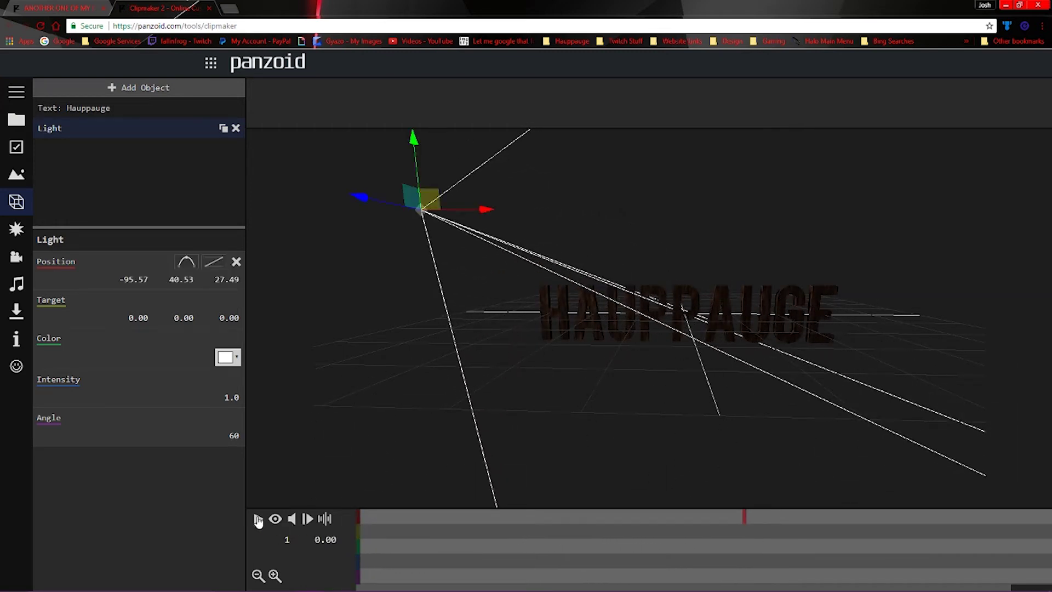
Step: Play the light sweep in render preview, stop it, and scrub the timeline to check the lighting
{"action": "left_click", "coordinate": [276, 519]}
{"action": "left_click", "coordinate": [257, 518]}
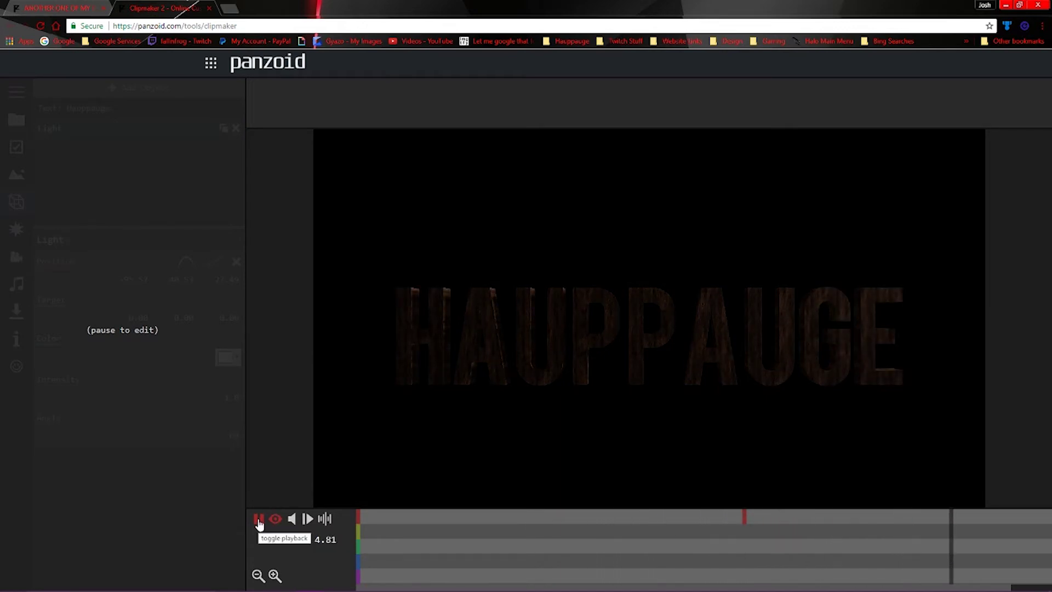
{"action": "left_click", "coordinate": [258, 518]}
{"action": "left_click_drag", "start_coordinate": [362, 526], "coordinate": [446, 527]}
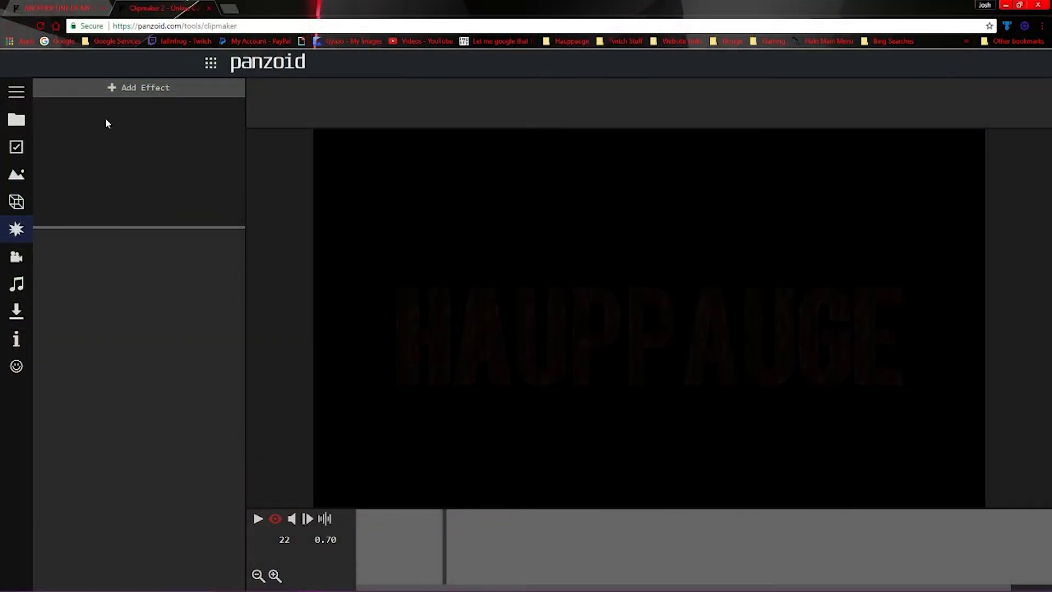
Step: Try a Negative effect, delete it, and add a Fisheye effect instead
{"action": "left_click", "coordinate": [122, 88]}
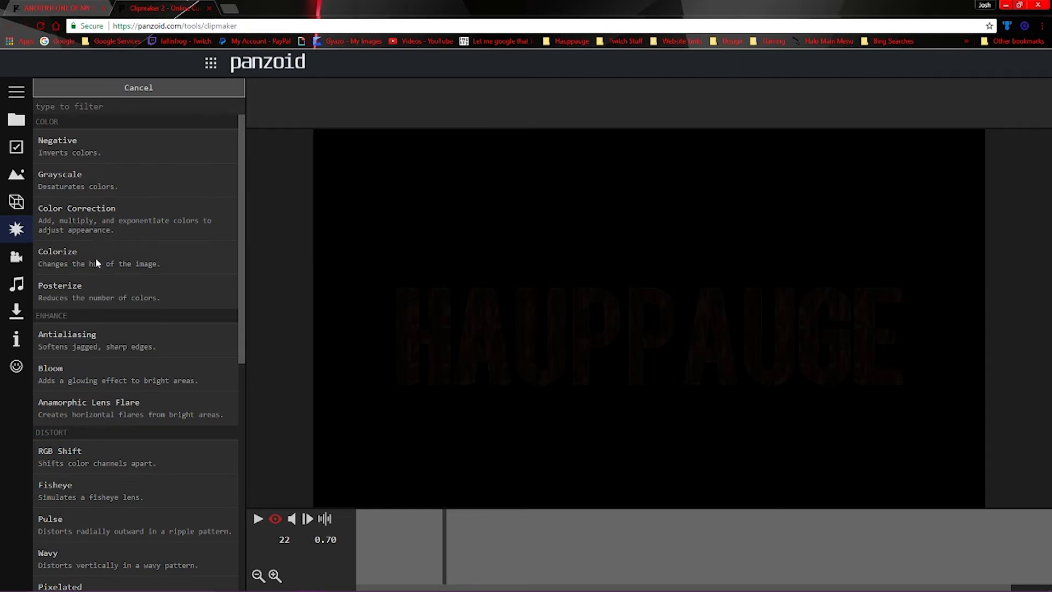
{"action": "left_click", "coordinate": [88, 143]}
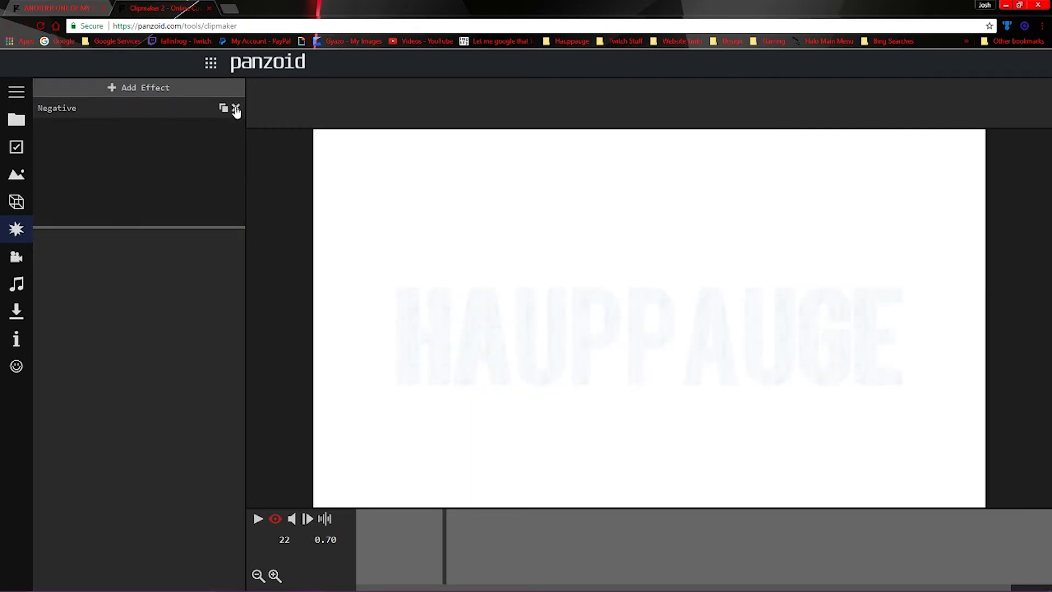
{"action": "left_click", "coordinate": [236, 109]}
{"action": "left_click", "coordinate": [124, 88]}
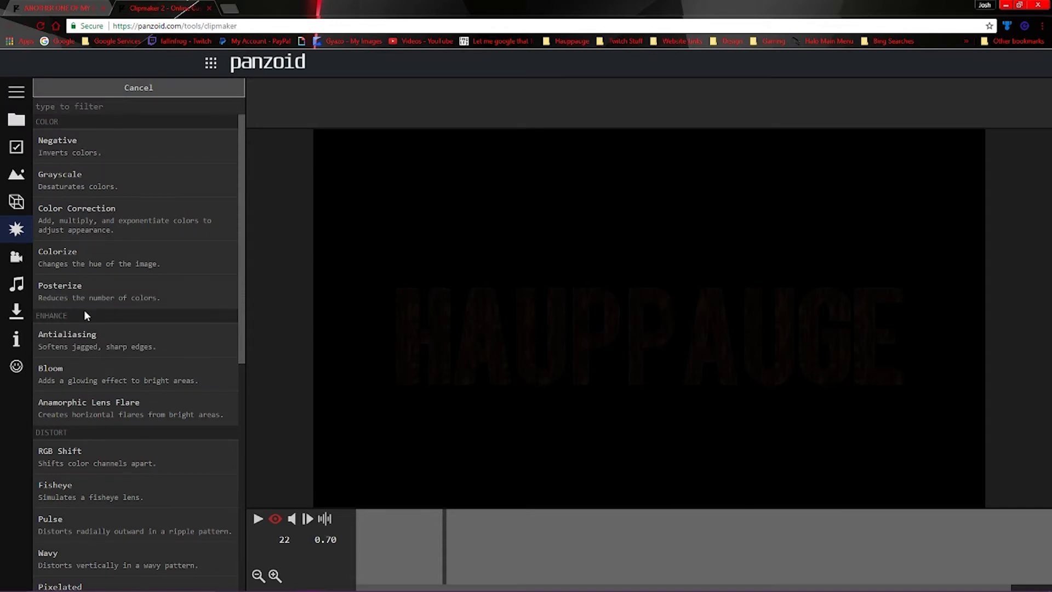
{"action": "left_click", "coordinate": [82, 490]}
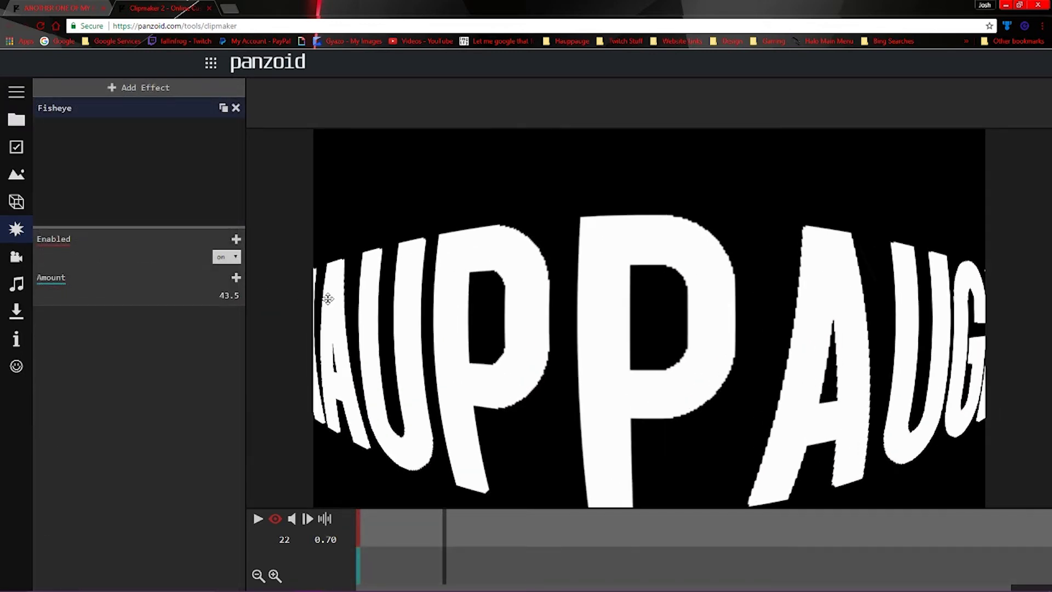